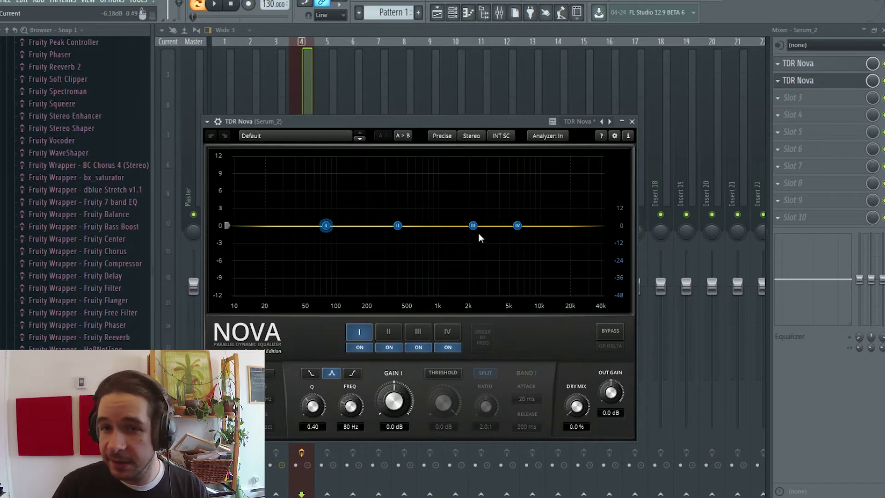
- Pull equalizer band III down to about -6.0 dB at 2226 Hz and narrow it to a Q of 1.32
left_click_drag(472, 225, 473, 263)
scroll(474, 264, "up", 3)
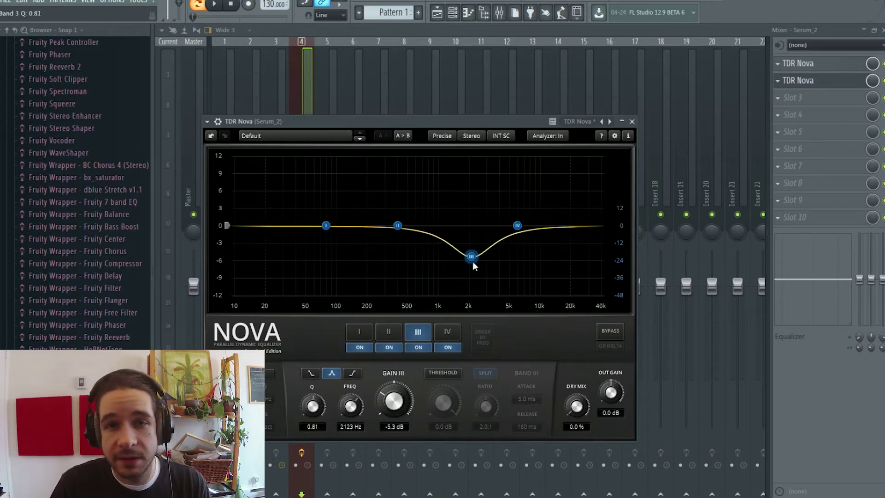
scroll(473, 266, "up", 3)
left_click_drag(473, 267, 475, 270)
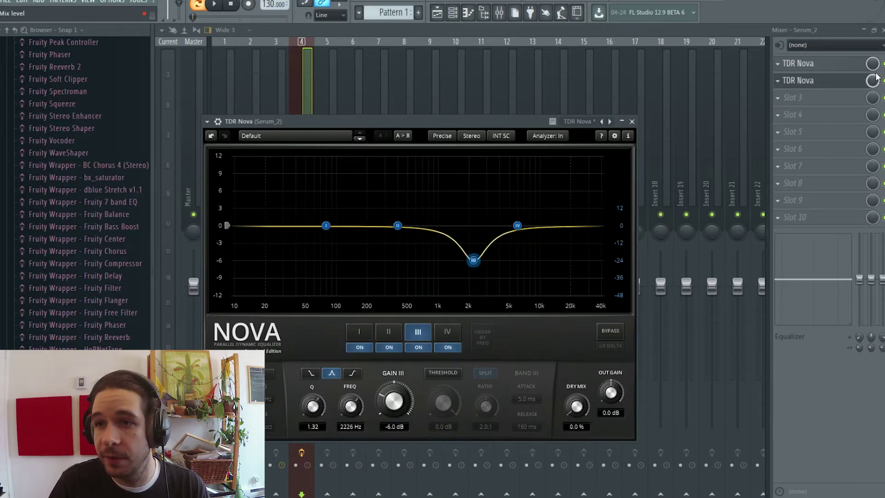
left_click(852, 81)
left_click(852, 80)
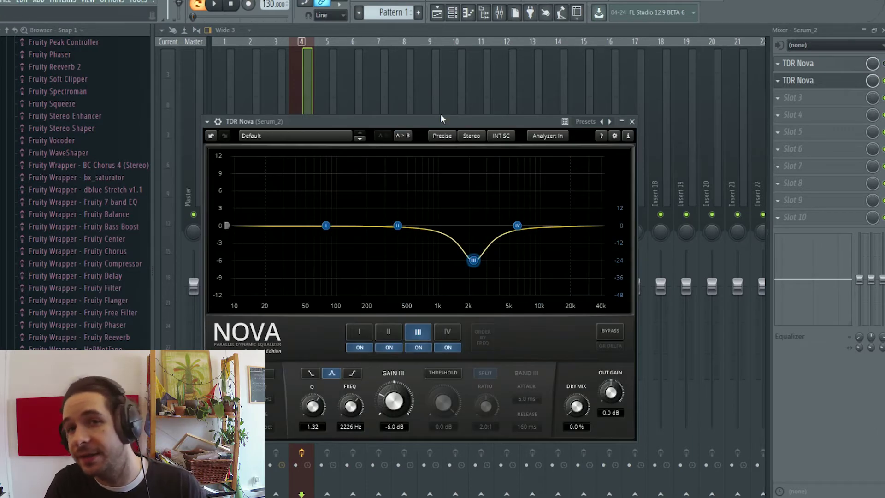
- Move band III's cut down to about 615 Hz and open the Serum_2 synth from the channel rack
left_click_drag(475, 261, 417, 257)
left_click(452, 13)
left_click(466, 129)
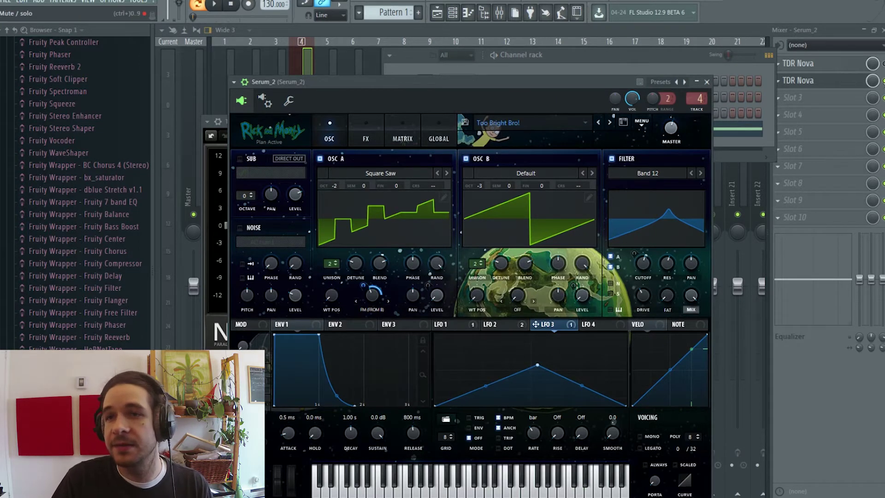
- Return to the TDR Nova equalizer, reduce band III's cut to about -0.5 dB, and play the pattern to examine its spectrum
left_click(854, 89)
left_click(853, 88)
left_click_drag(417, 253, 418, 232)
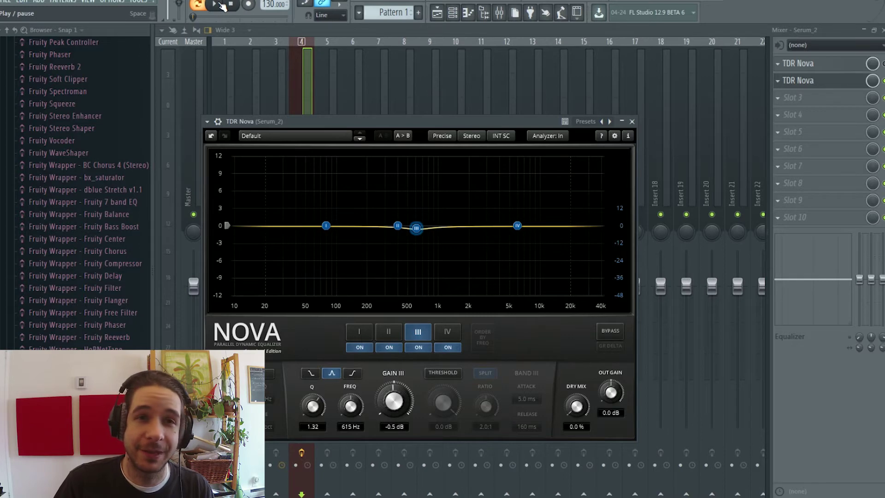
left_click(216, 5)
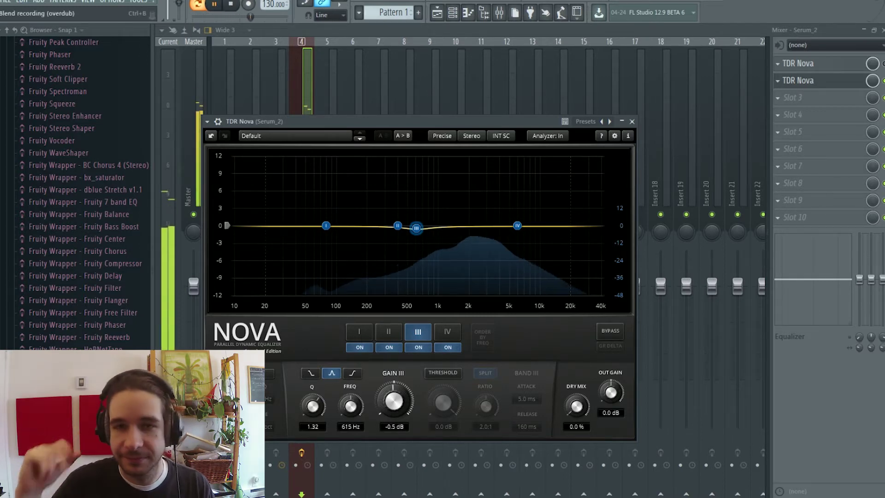
left_click(214, 4)
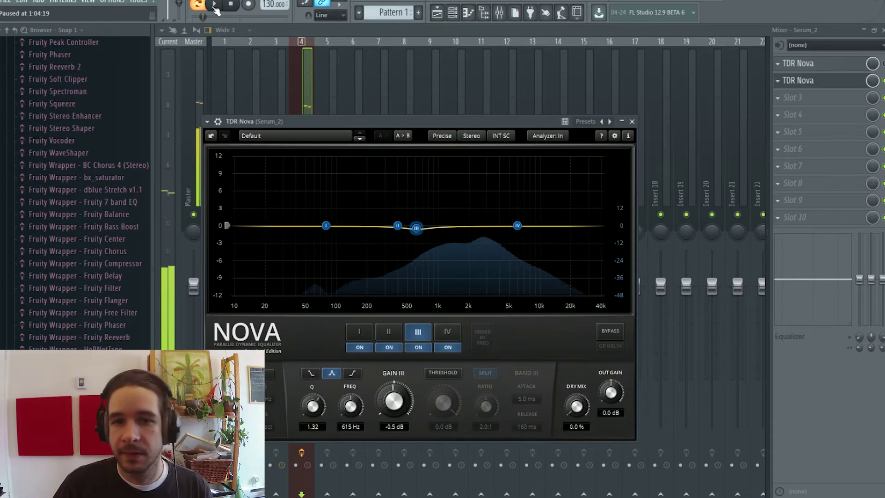
- Boost band III to about 11.8 dB with a Q of 2.15, and during playback move it to about -7.1 dB at 3.0 kHz
left_click_drag(416, 228, 433, 160)
scroll(433, 159, "up", 3)
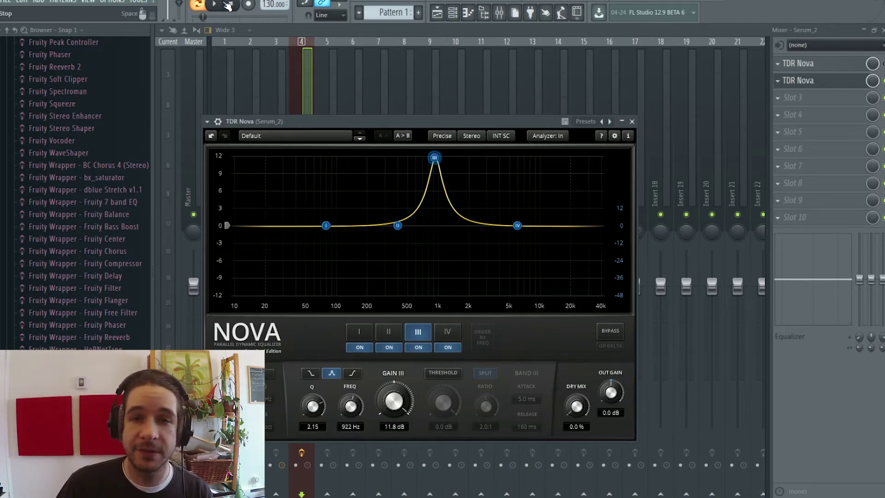
left_click(215, 5)
left_click_drag(434, 157, 490, 271)
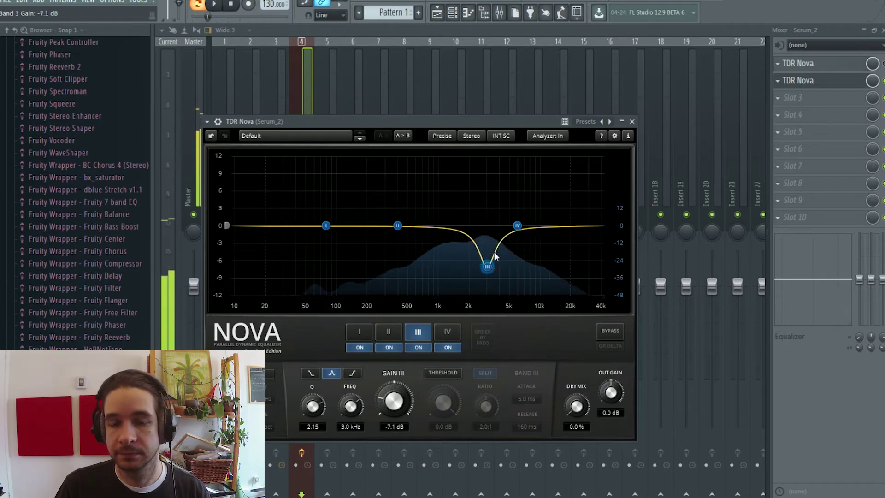
key("space")
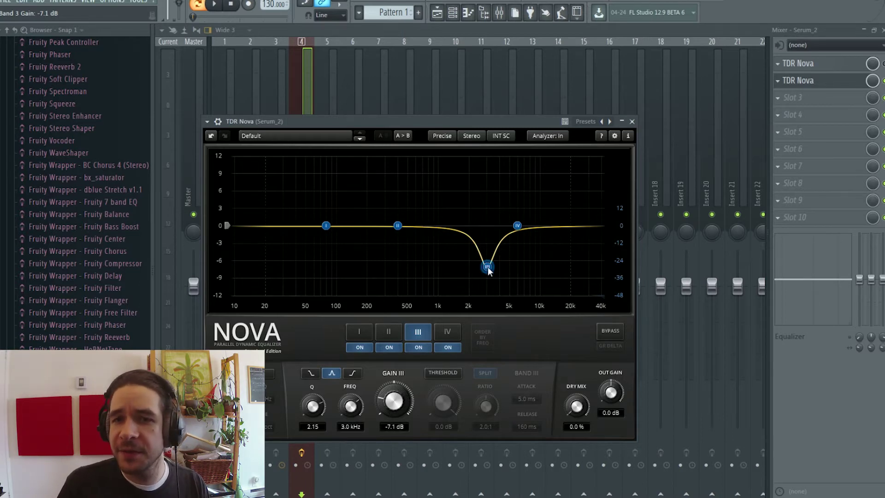
- Bring band III's gain up to about -0.1 dB at 2.9 kHz and enable its dynamic threshold
left_click_drag(486, 270, 488, 240)
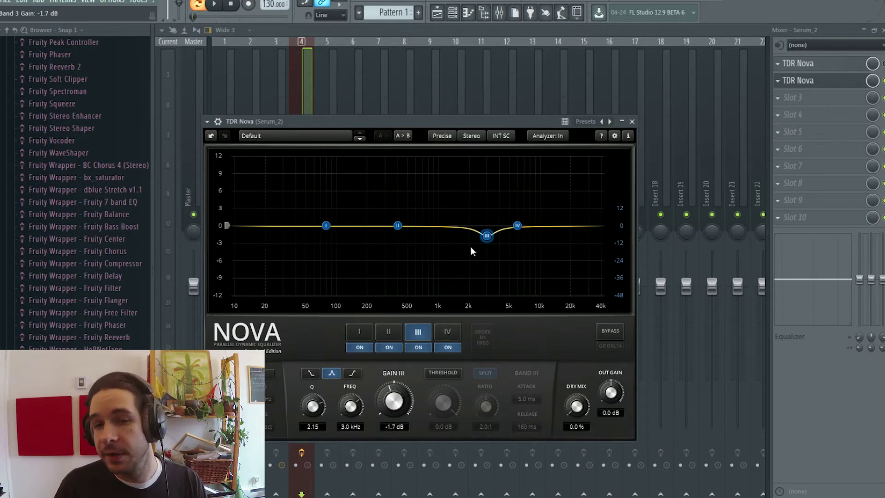
left_click_drag(487, 236, 485, 229)
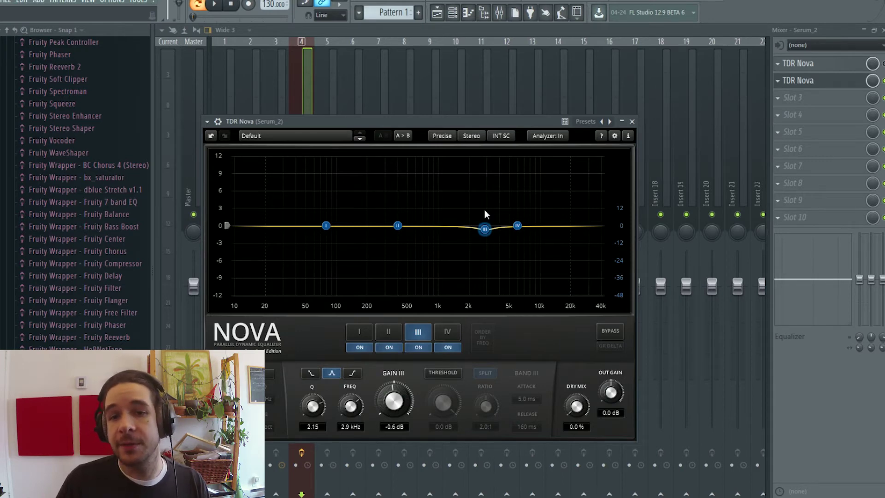
left_click(490, 233)
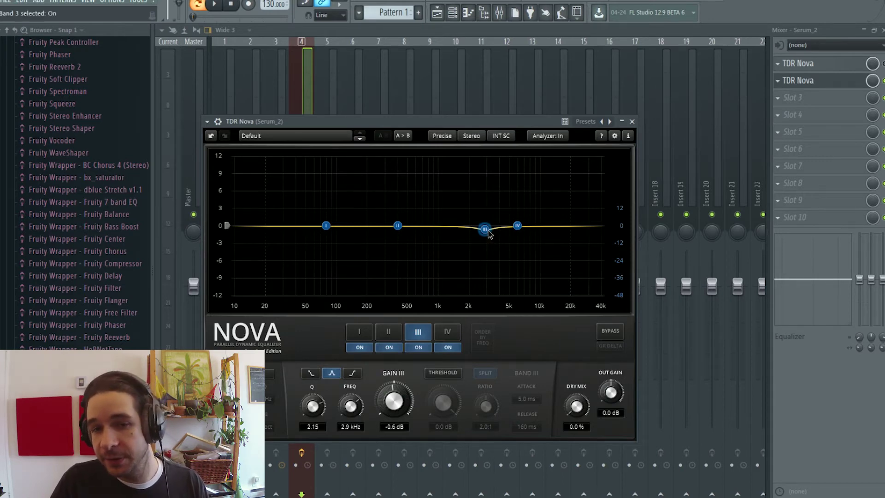
left_click(440, 372)
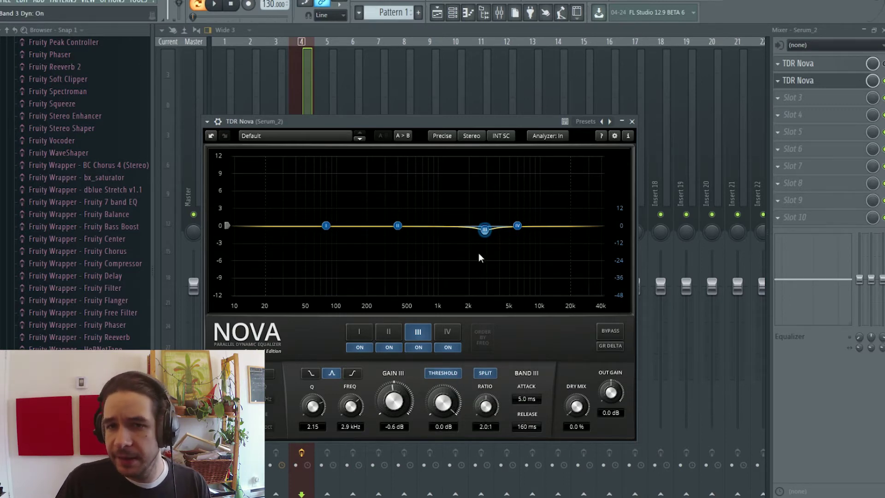
left_click_drag(485, 233, 487, 230)
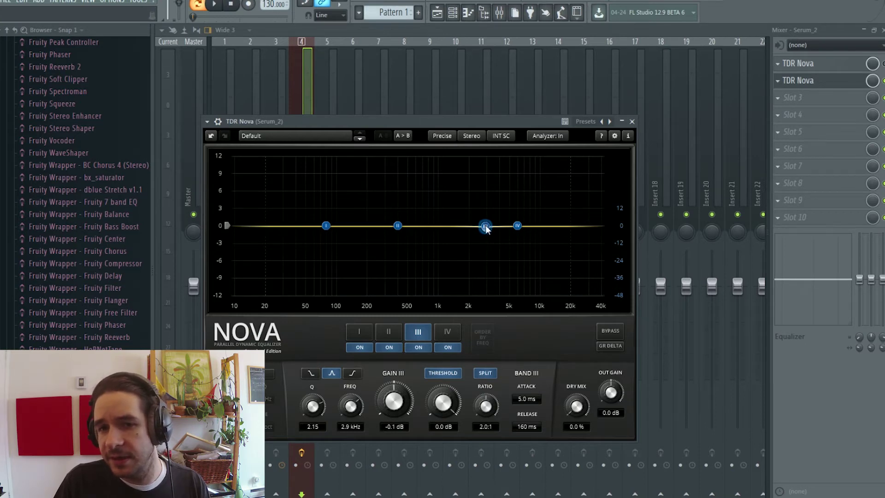
- Try band III thresholds between about -11.6 and -21.4 dB, ending at about -14.9 dB
left_click_drag(443, 402, 453, 461)
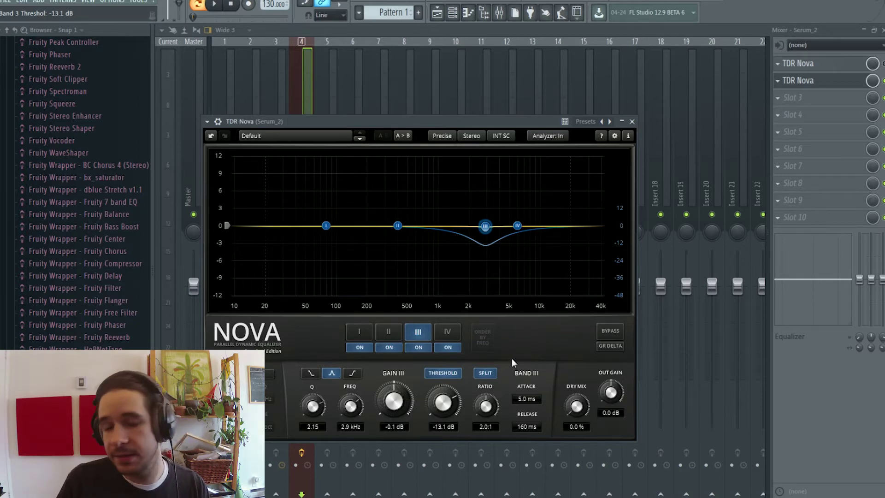
left_click(486, 409)
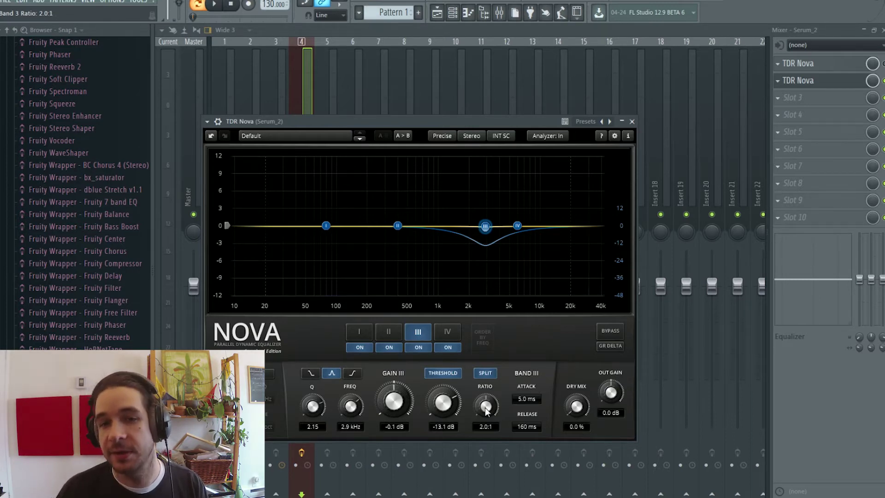
left_click_drag(452, 393, 456, 403)
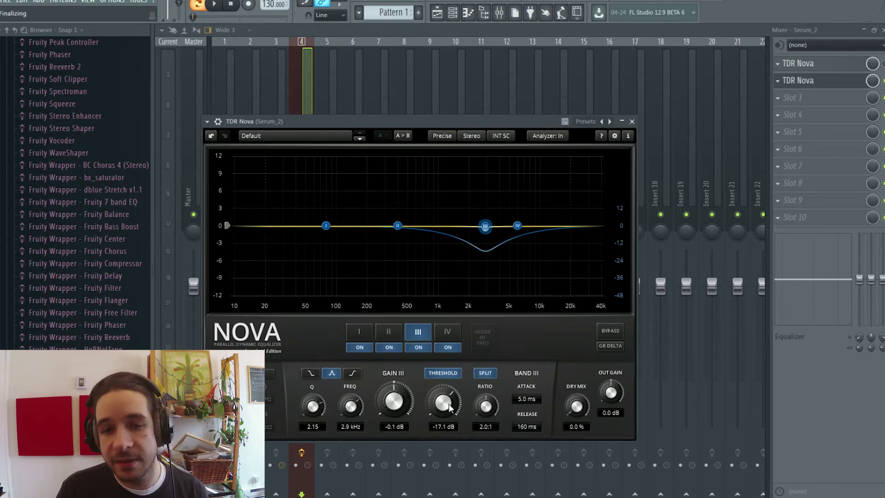
left_click_drag(449, 405, 450, 417)
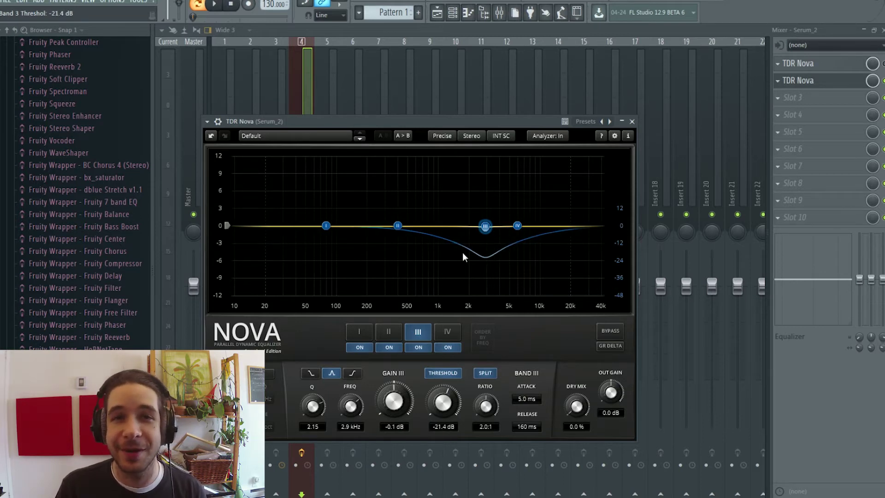
left_click_drag(456, 415, 452, 386)
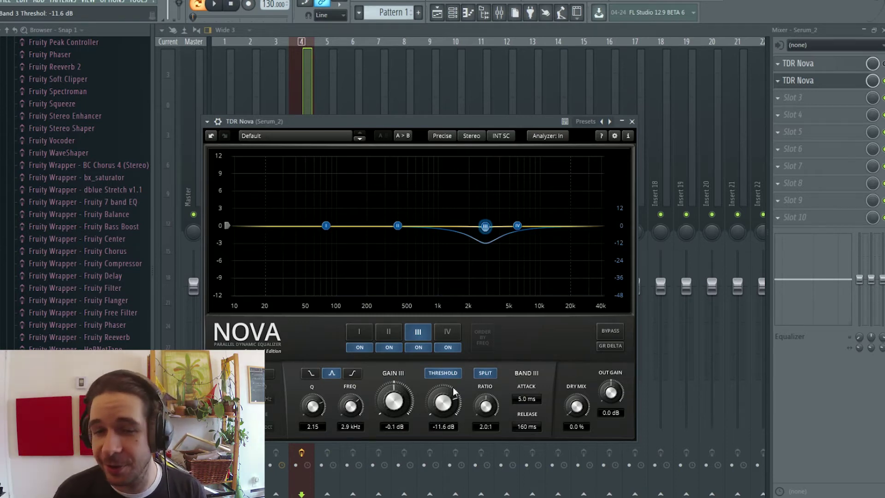
left_click_drag(452, 386, 450, 417)
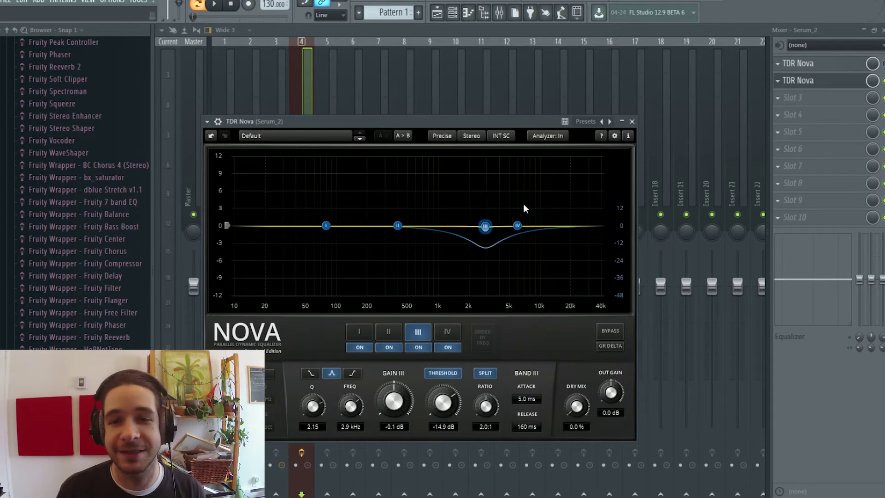
- Set band III's attack to 42 ms and its release to 109 ms
scroll(528, 400, "up", 3)
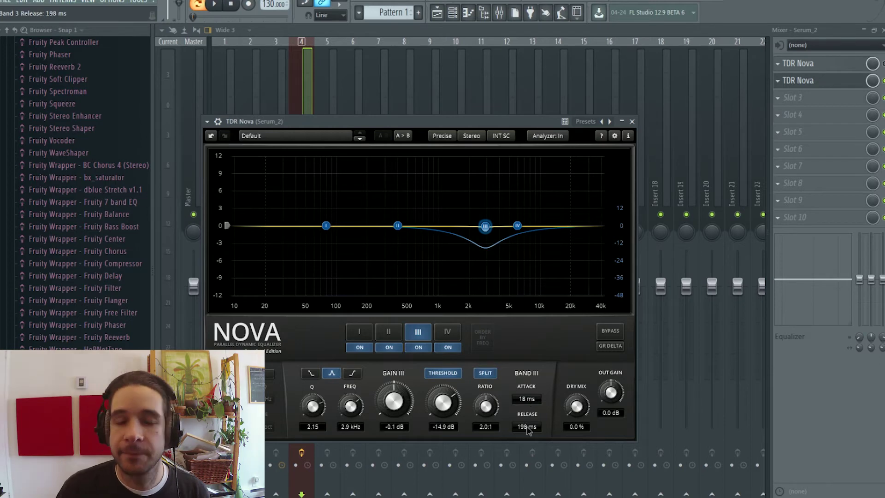
scroll(526, 426, "down", 2)
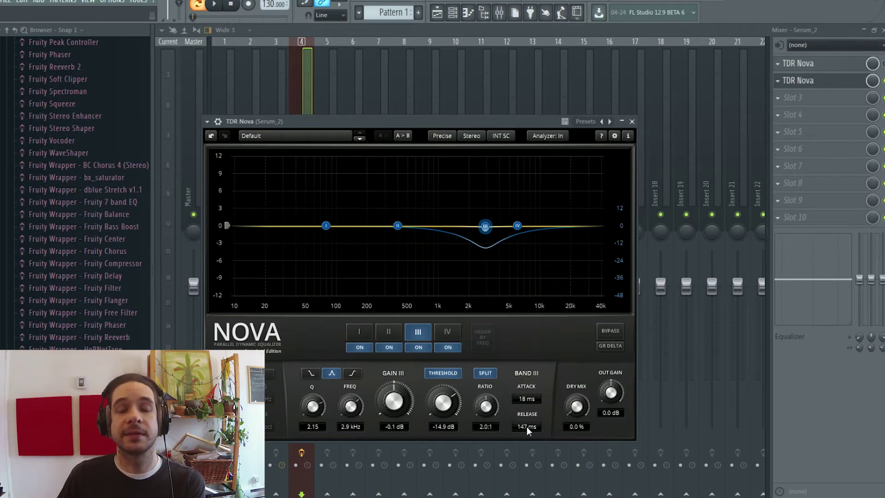
scroll(526, 426, "down", 6)
scroll(526, 398, "up", 5)
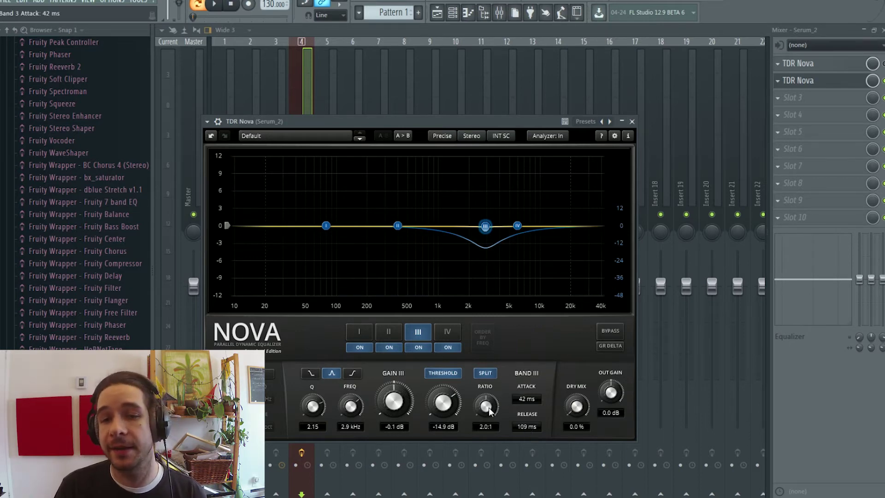
- Reset band III's threshold to 0.0 dB, start playback, and lower the threshold to about -19.8 dB
scroll(453, 397, "up", 3)
scroll(454, 399, "up", 8)
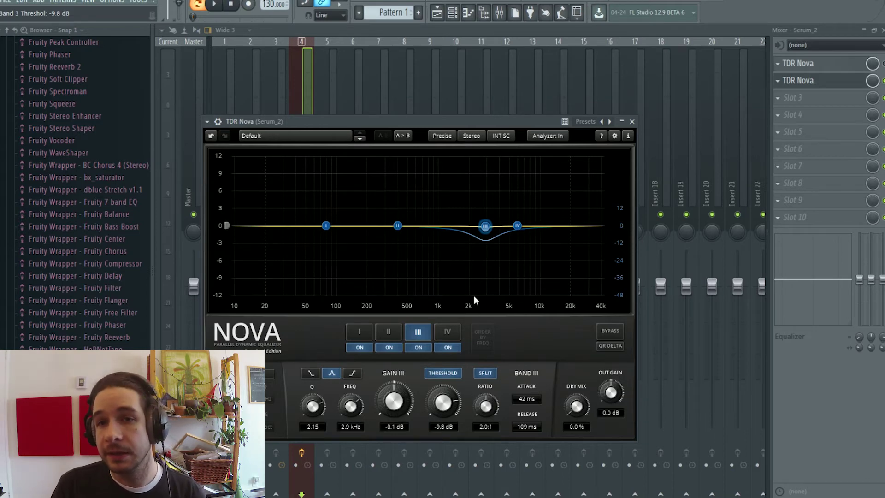
double_click(443, 403)
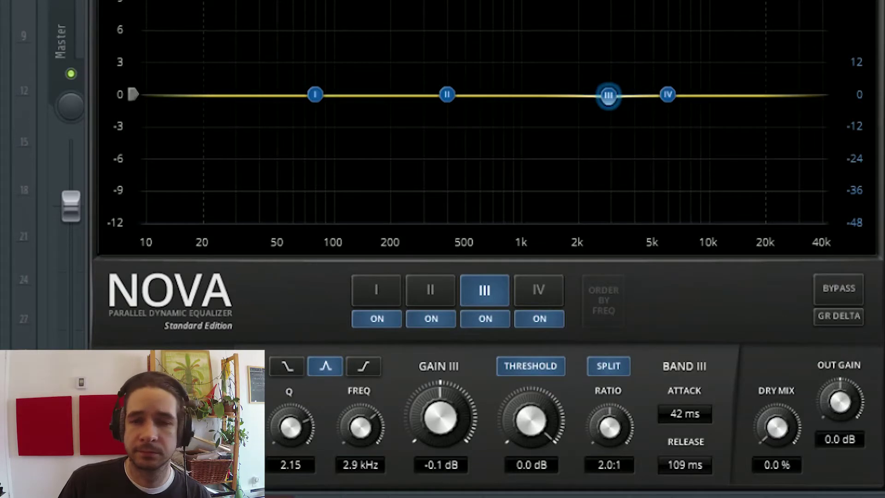
key("space")
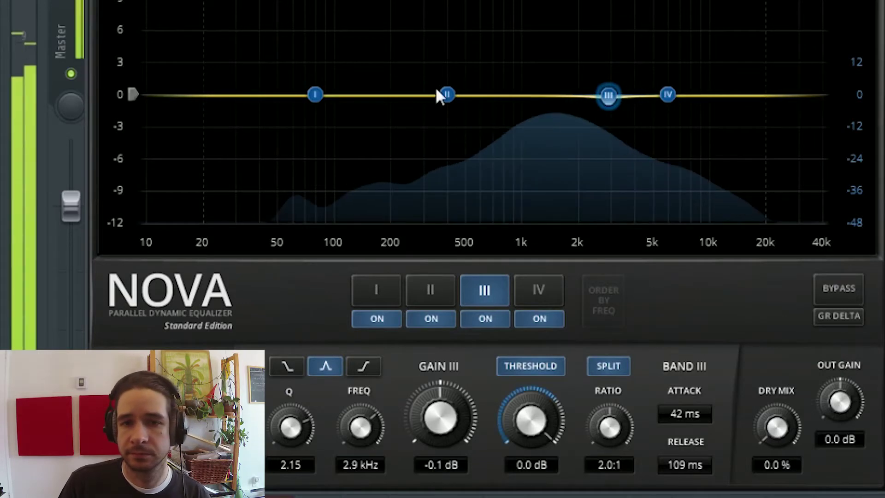
left_click_drag(549, 421, 542, 472)
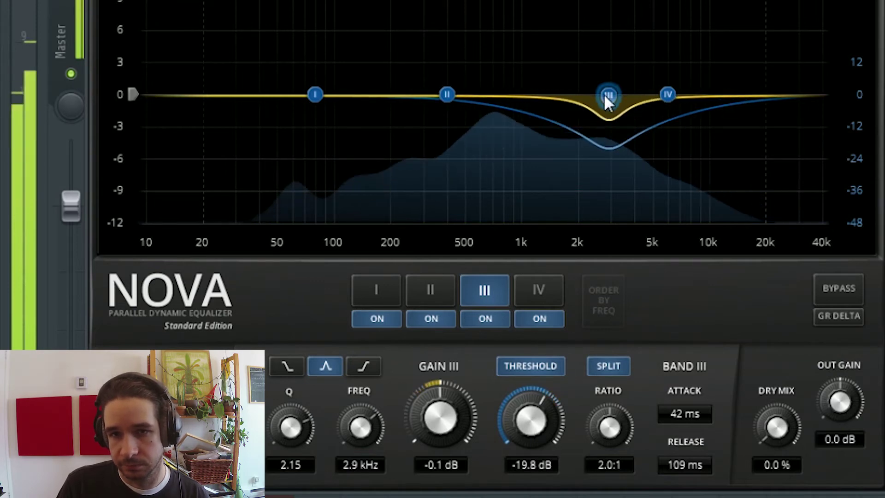
- Widen band III to a Q of 0.57, lower its threshold to -20.6 dB while listening, and stop playback
scroll(605, 97, "up", 3)
scroll(605, 97, "down", 6)
scroll(605, 96, "down", 4)
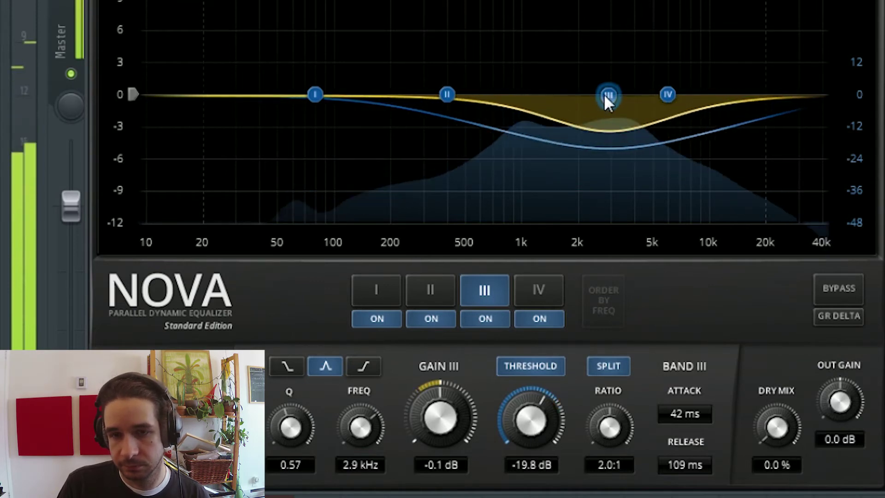
scroll(605, 97, "up", 1)
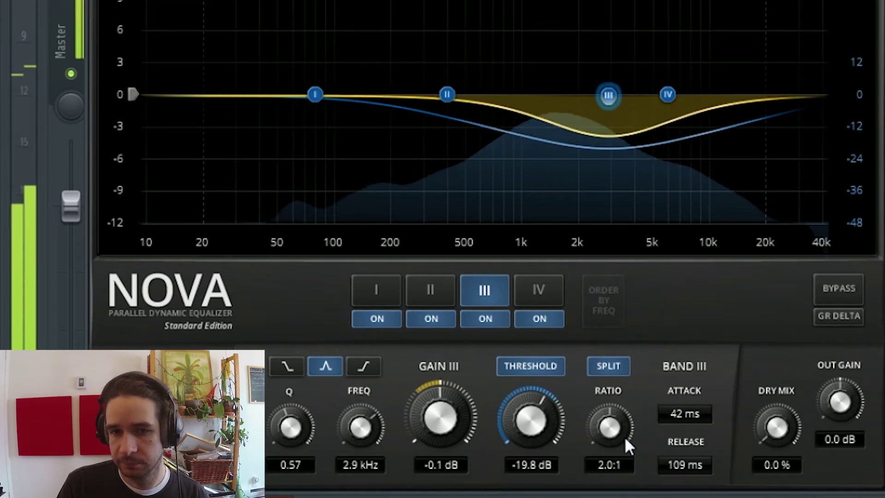
scroll(558, 404, "down", 1)
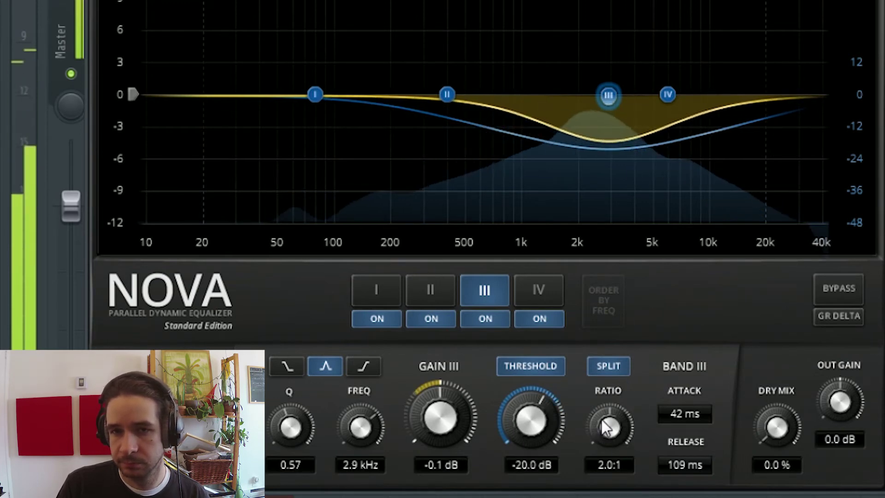
scroll(585, 417, "down", 2)
scroll(531, 419, "down", 1)
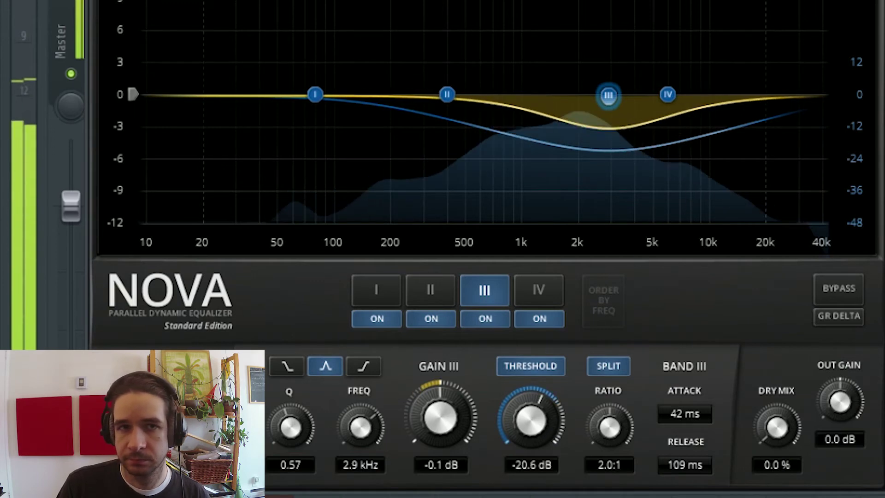
left_click(227, 8)
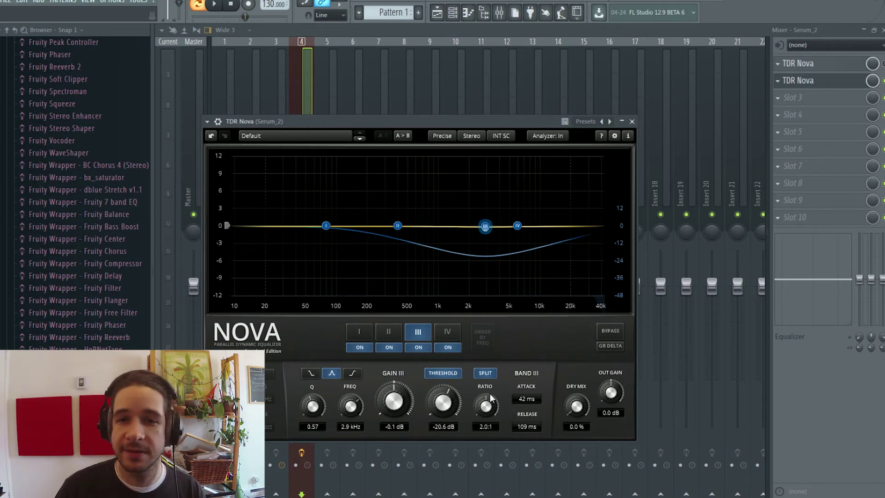
- Bypass the equalizer and re-enable it to compare the unprocessed and processed sound
left_click(610, 331)
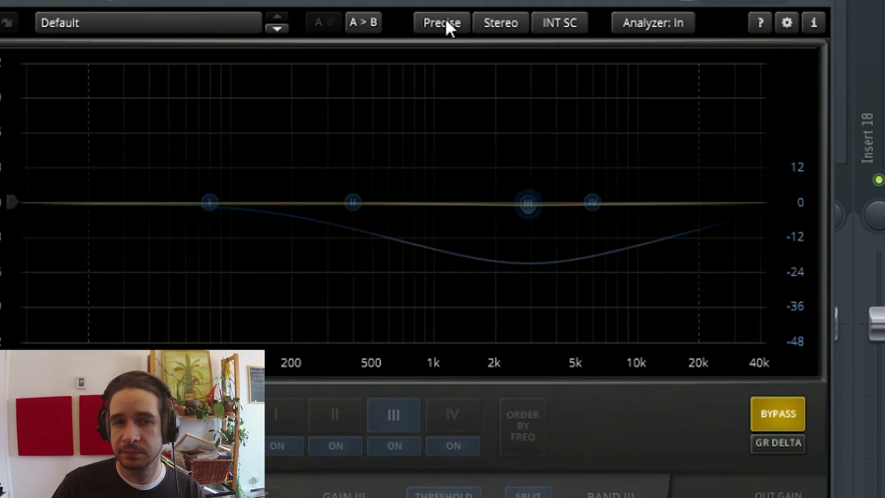
left_click(792, 416)
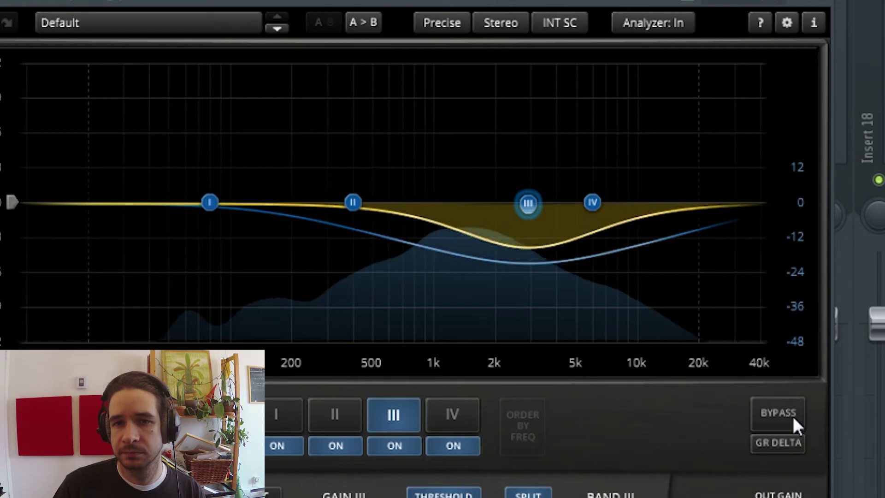
- Toggle the equalizer's bypass on and off once more to compare the bass sound, and stop playback
left_click(793, 415)
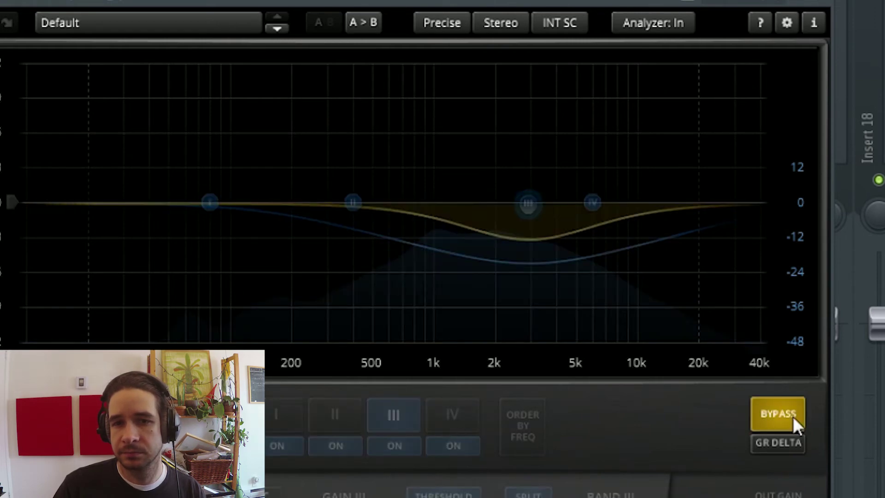
left_click(793, 416)
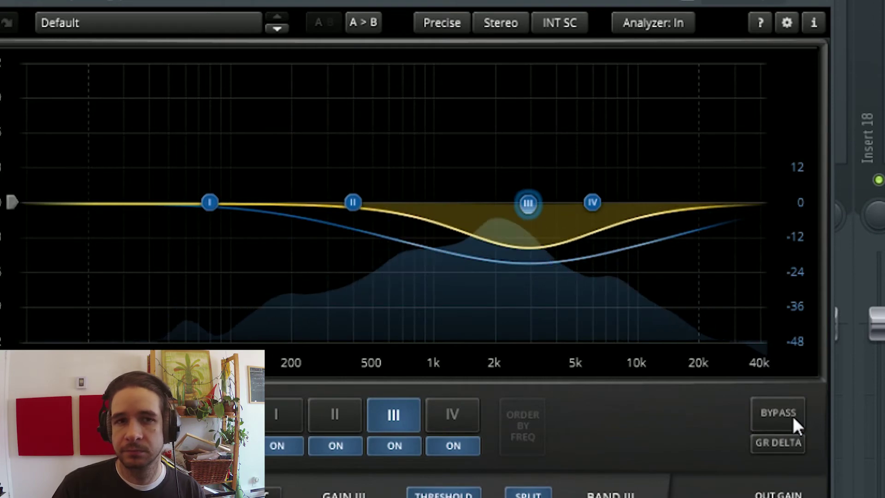
key("space")
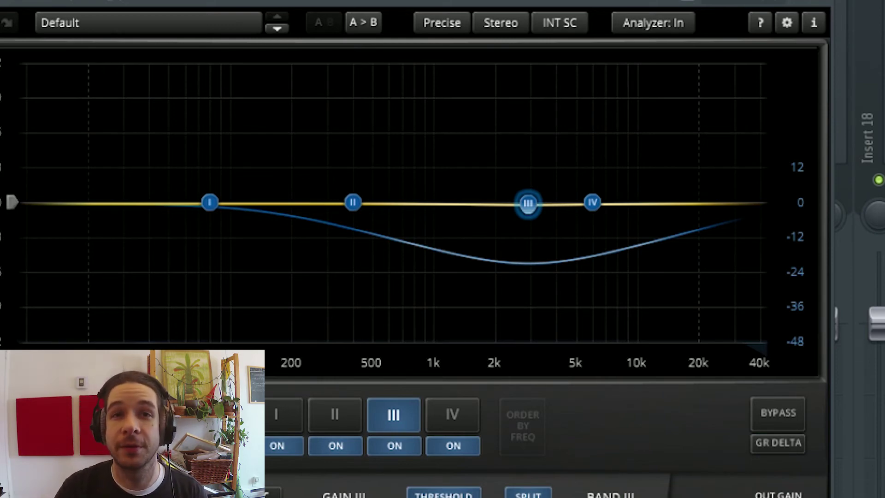
- Move band III on the AMbinat_2 track to about 4.1 kHz with a gain of -0.4 dB
left_click_drag(528, 202, 571, 225)
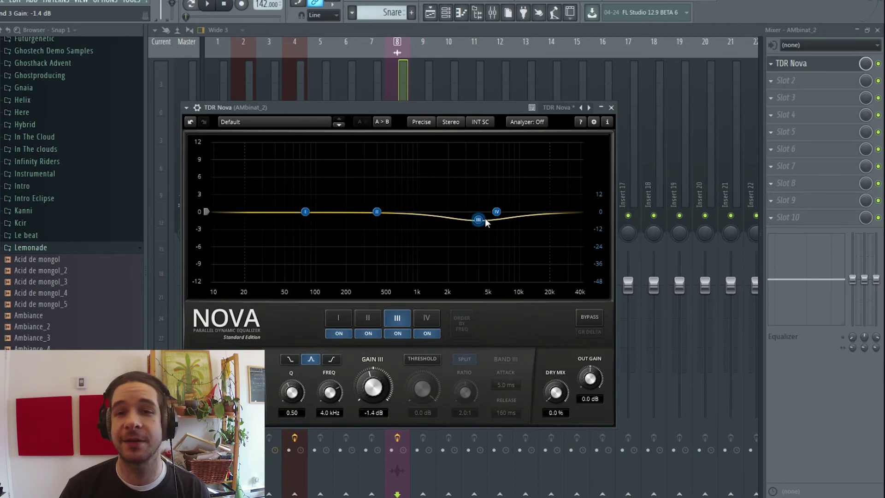
left_click_drag(485, 217, 486, 211)
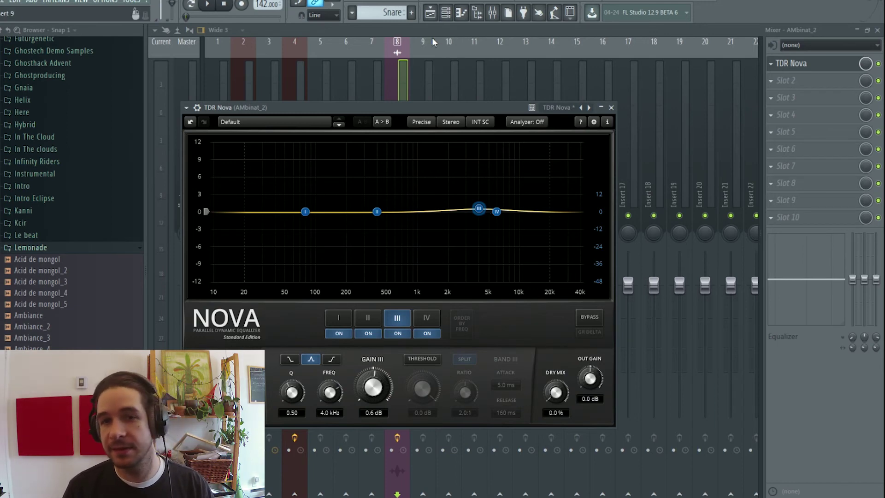
left_click_drag(479, 209, 480, 213)
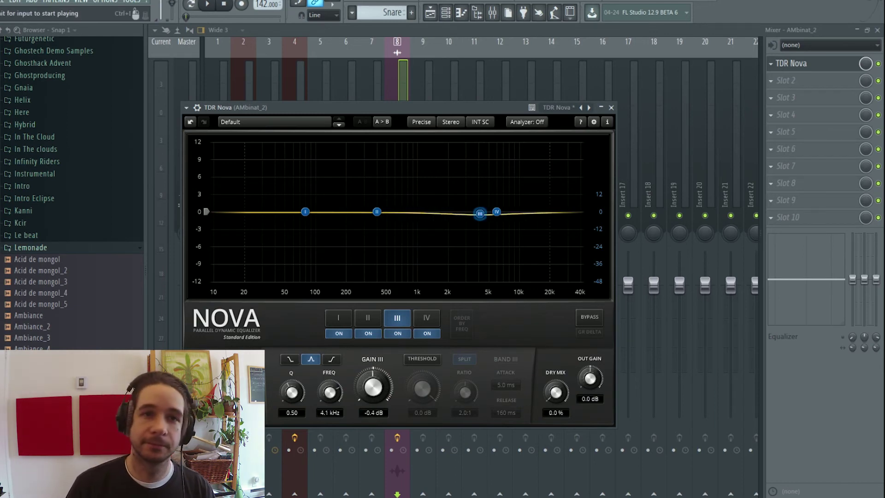
- Start playback of AMbinat_2 and set the spectrum analyzer to the input signal
key("space")
left_click(523, 122)
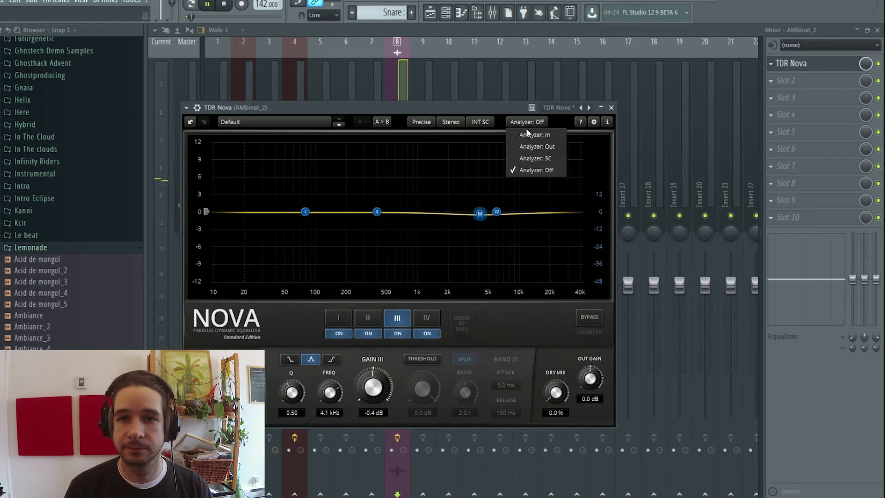
left_click(527, 131)
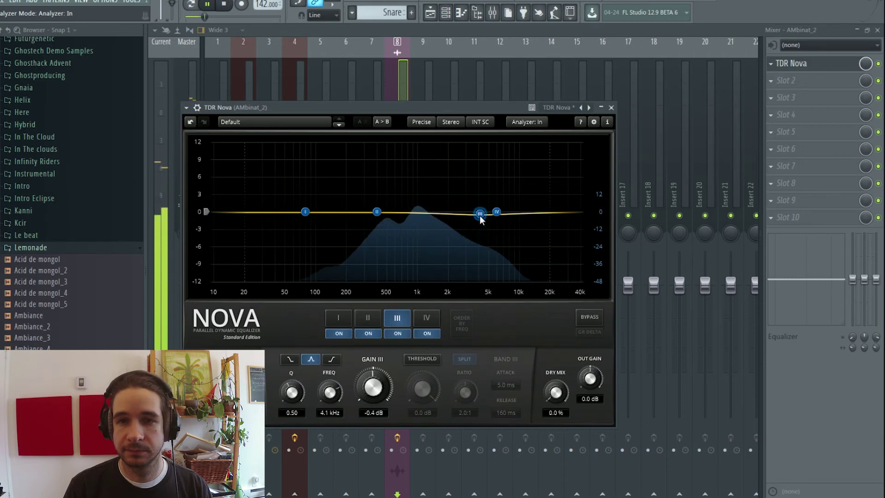
- Place band III between 1 and 2 kHz with a slight boost, and move band IV to 7.3 kHz at 0.4 dB
left_click_drag(480, 212, 432, 207)
left_click_drag(497, 210, 505, 209)
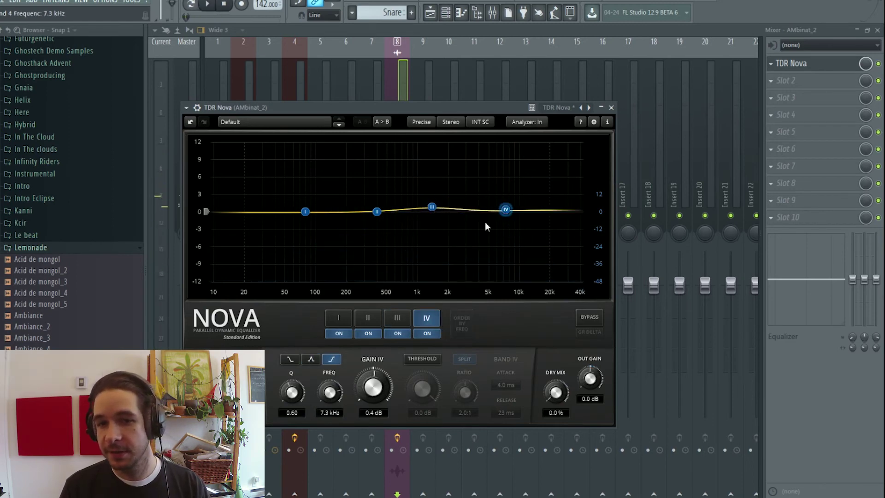
- Enable band IV's threshold and make the band a bell at 12.0 kHz with a gain of -0.4 dB
left_click(422, 359)
mouse_move(426, 372)
left_mouse_down()
mouse_move(421, 400)
mouse_move(416, 364)
left_mouse_up()
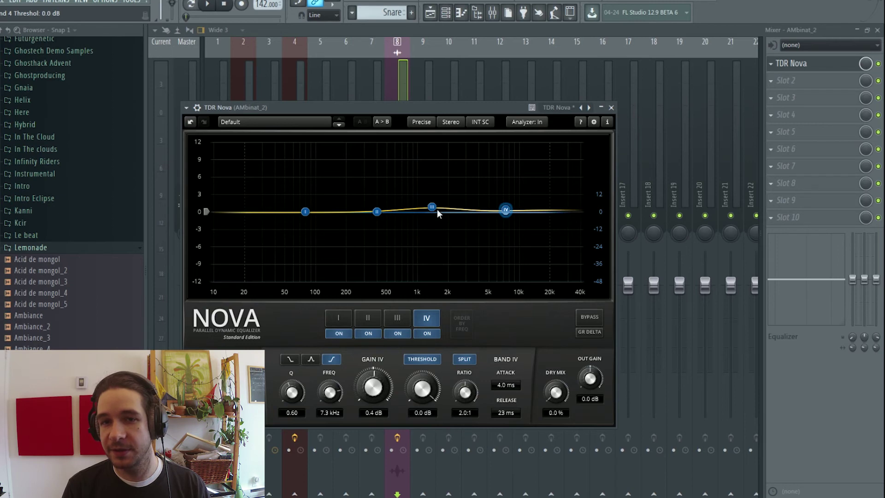
left_click_drag(505, 209, 527, 214)
left_click(311, 358)
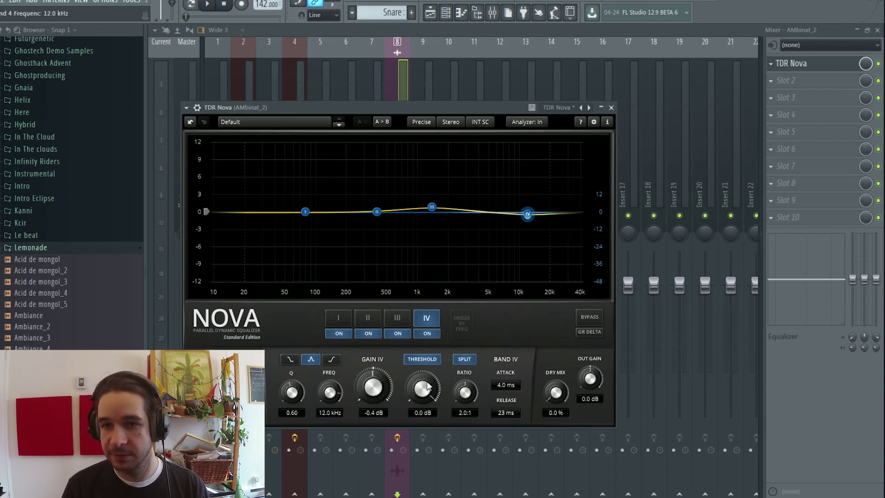
- Lower band IV's threshold to -12.5 dB, then fine-tune it to -20.2 dB during playback
left_click_drag(422, 389, 422, 409)
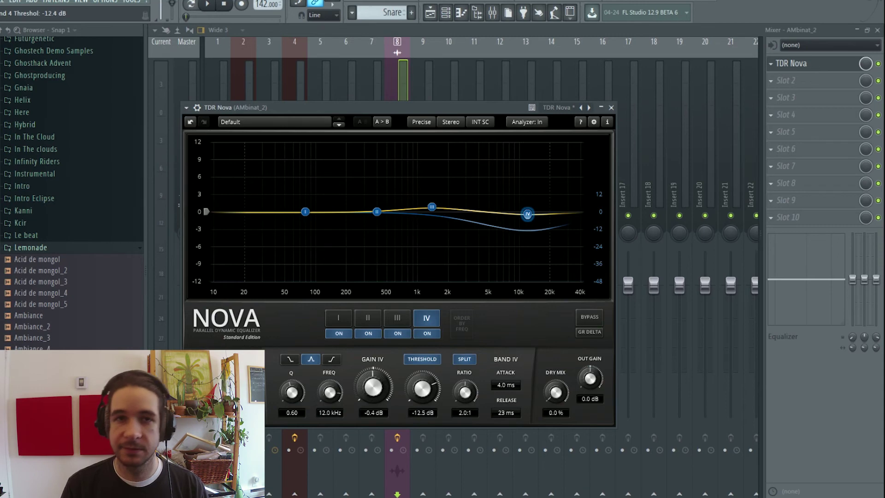
left_click(208, 5)
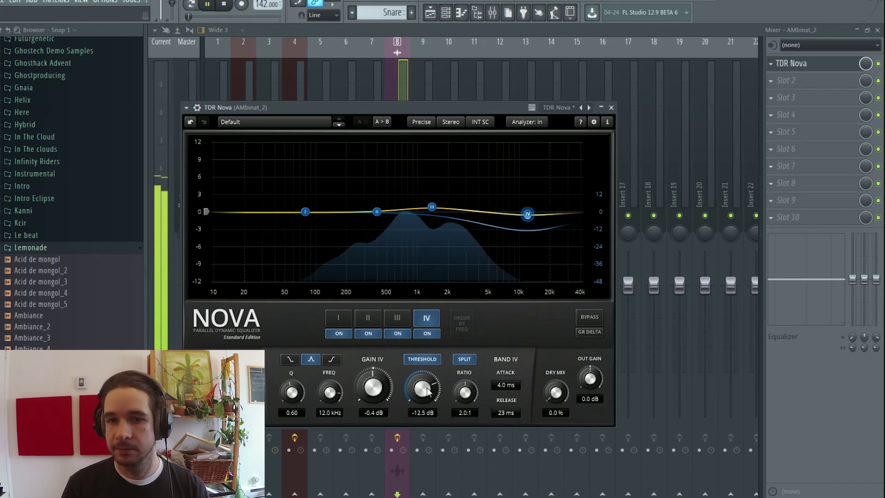
left_click_drag(428, 392, 422, 366)
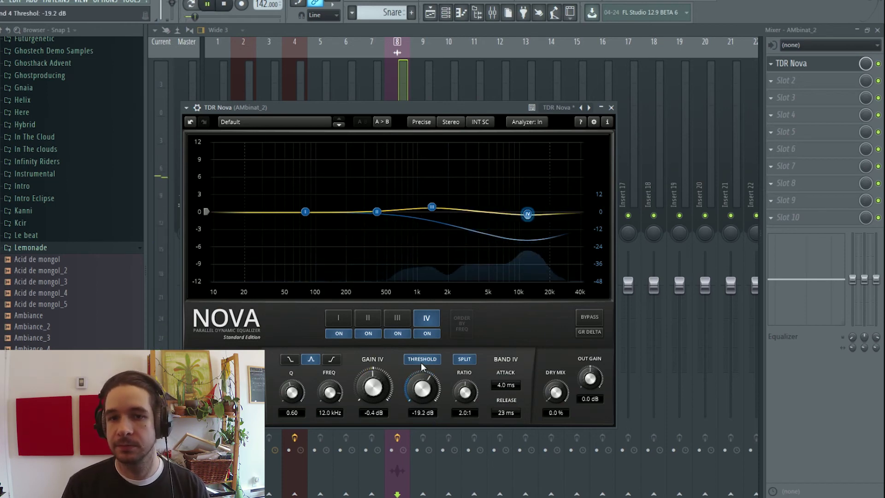
scroll(426, 391, "down", 1)
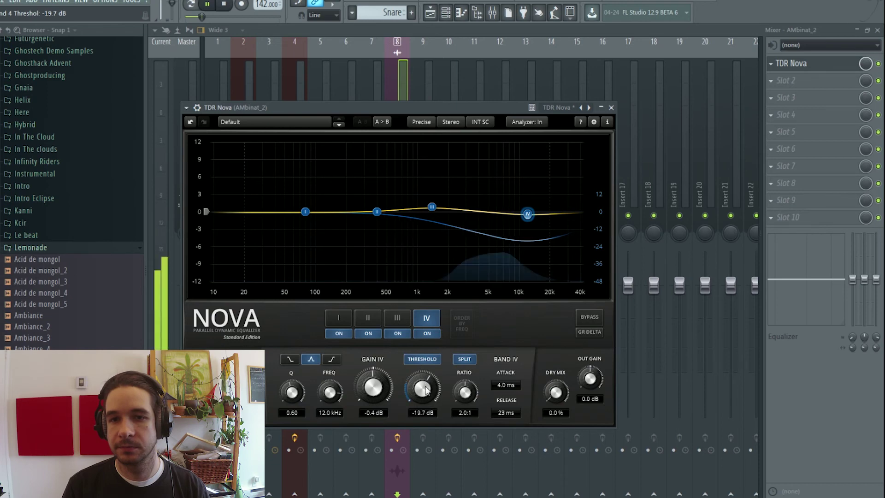
scroll(426, 391, "down", 1)
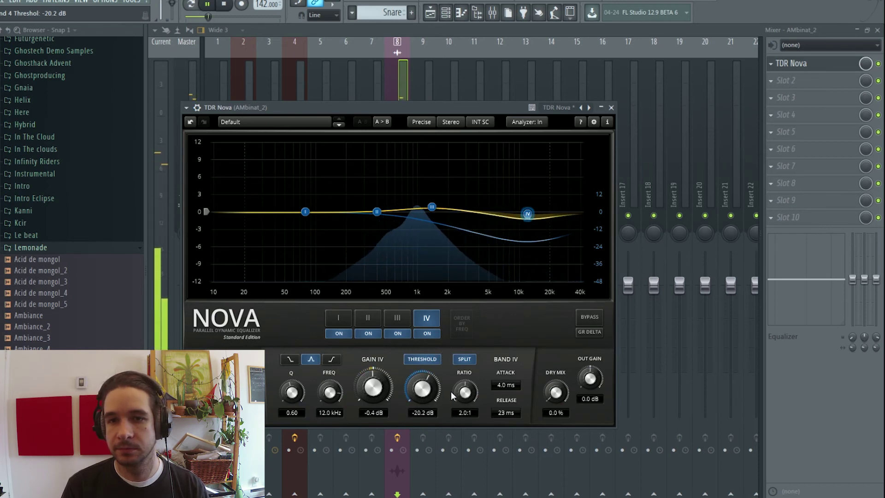
- Compare the AMbinat_2 audio with the equalizer bypassed and enabled, and stop playback
left_click(592, 317)
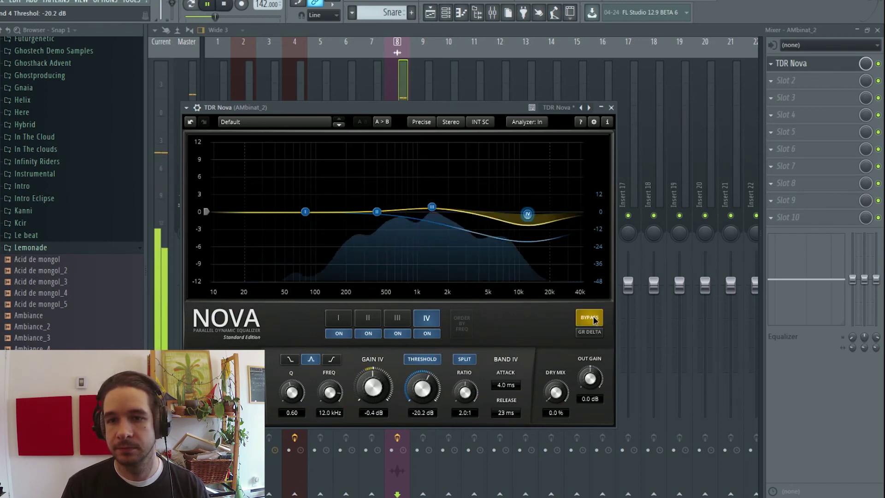
key("space")
left_click(590, 317)
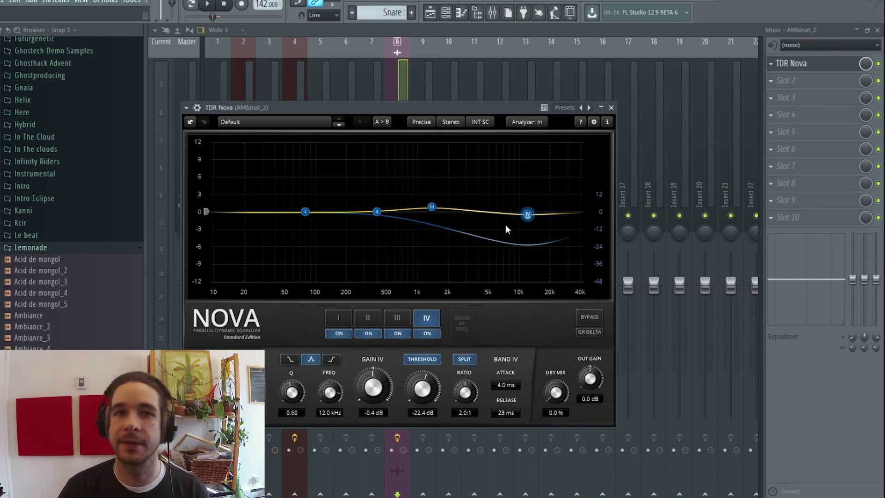
left_click(214, 5)
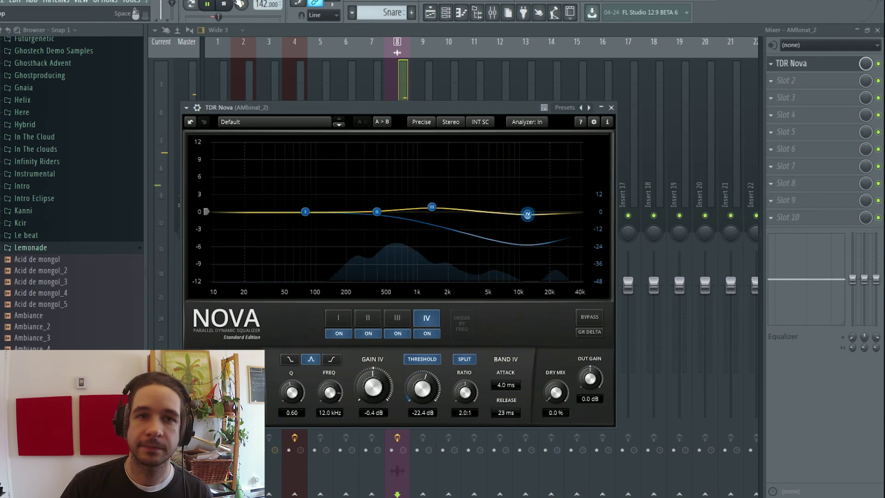
left_click(207, 4)
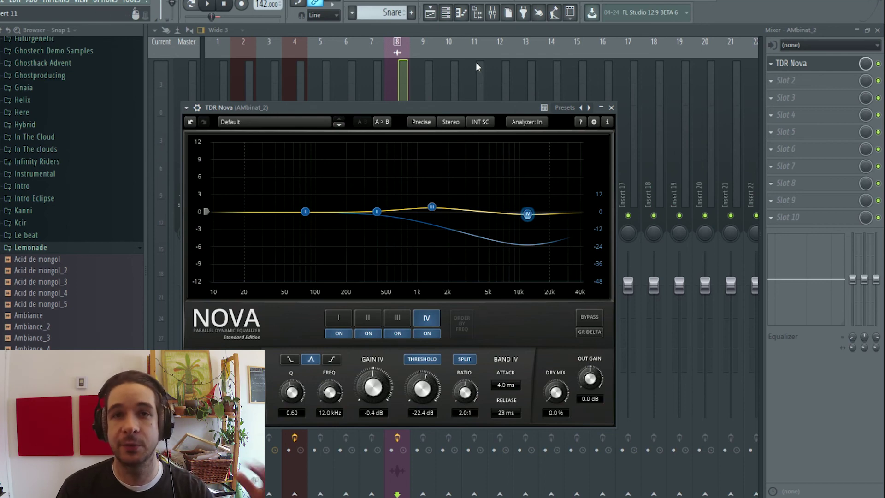
- Open the playlist and shift the start of the playback selection on the AMbinat_2 clip to an earlier point
left_click(437, 19)
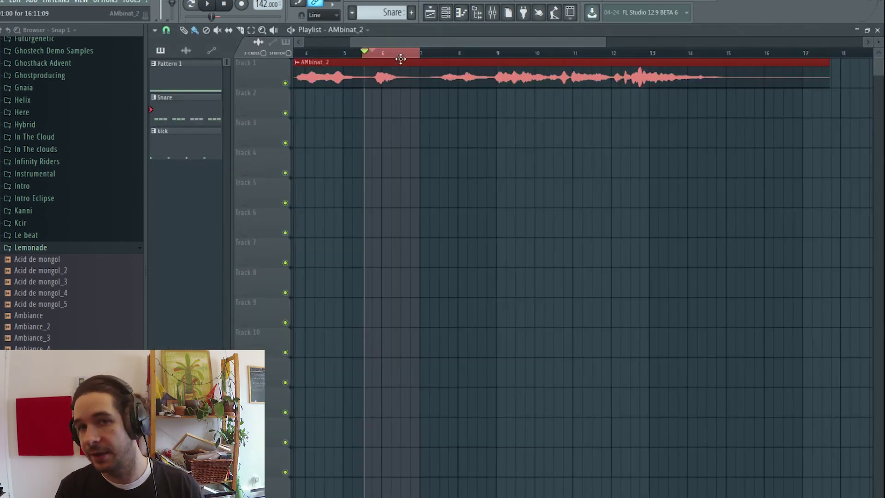
scroll(389, 50, "down", 2)
left_click_drag(373, 51, 337, 51)
- Reopen TDR Nova from the AMbinat_2 mixer track, play the new selection through it, and stop playback
left_click(497, 14)
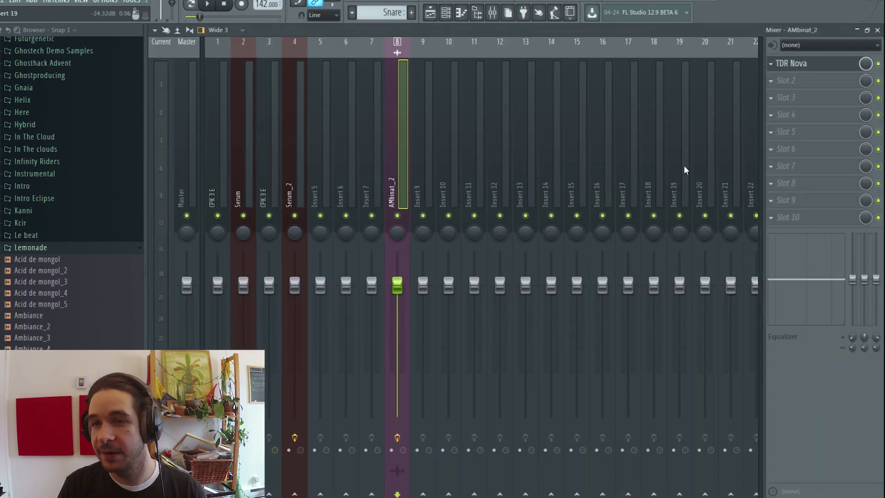
left_click(805, 63)
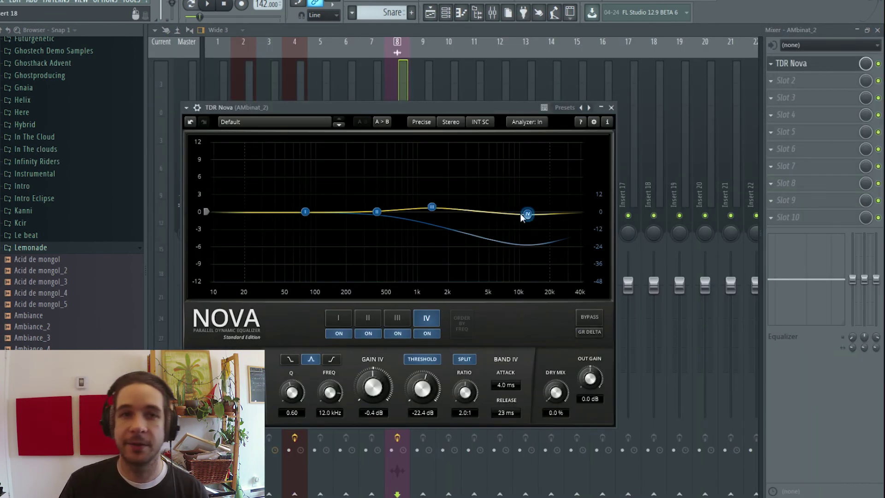
left_click(211, 5)
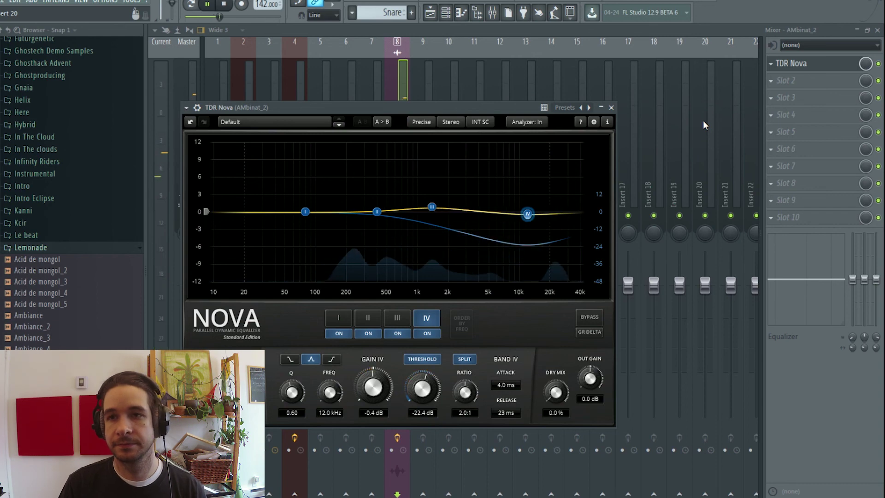
key("space")
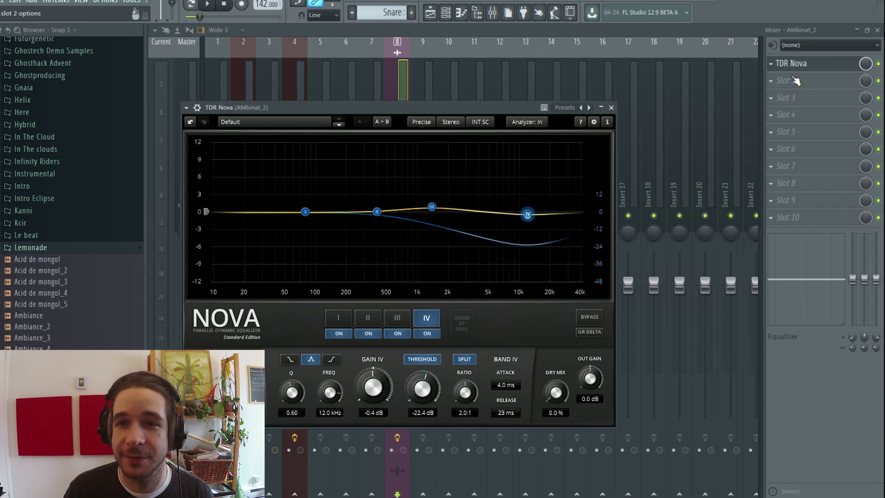